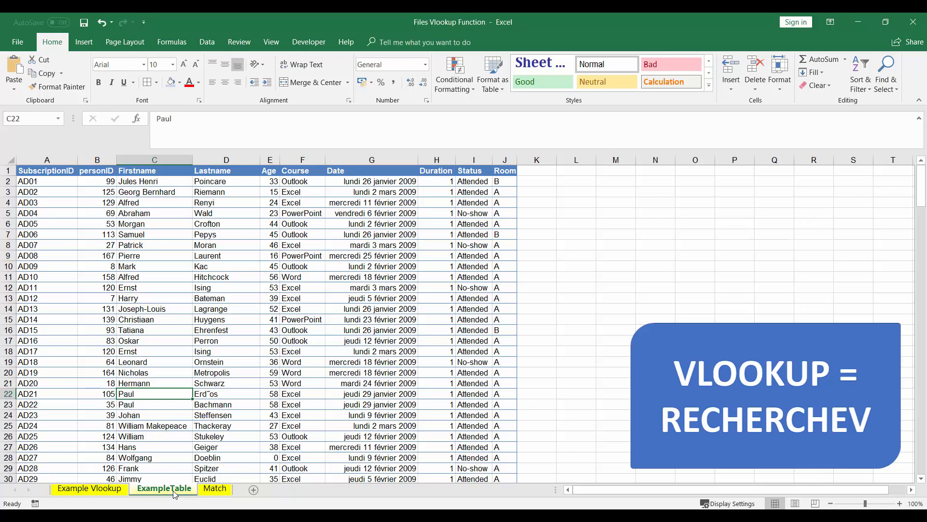
Name the entire data range on the ExampleTable sheet Attendees
left_click(86, 489)
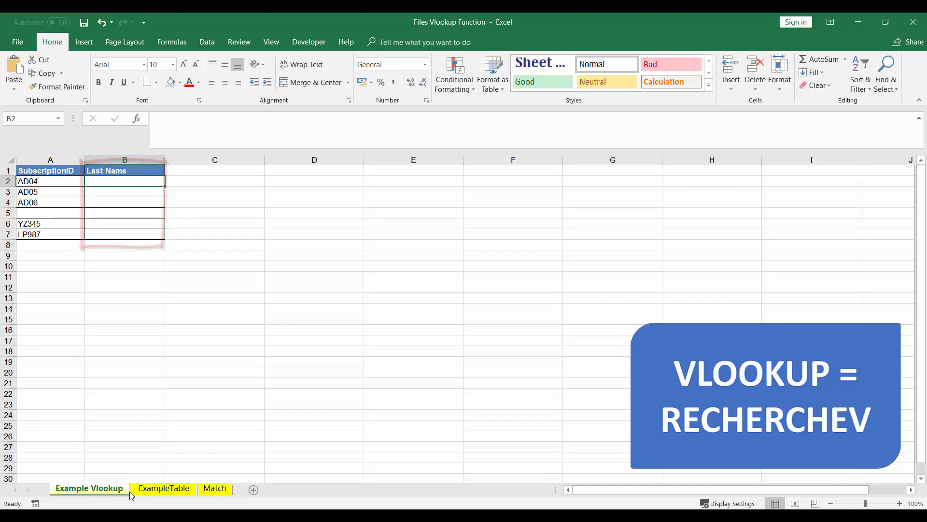
left_click(167, 489)
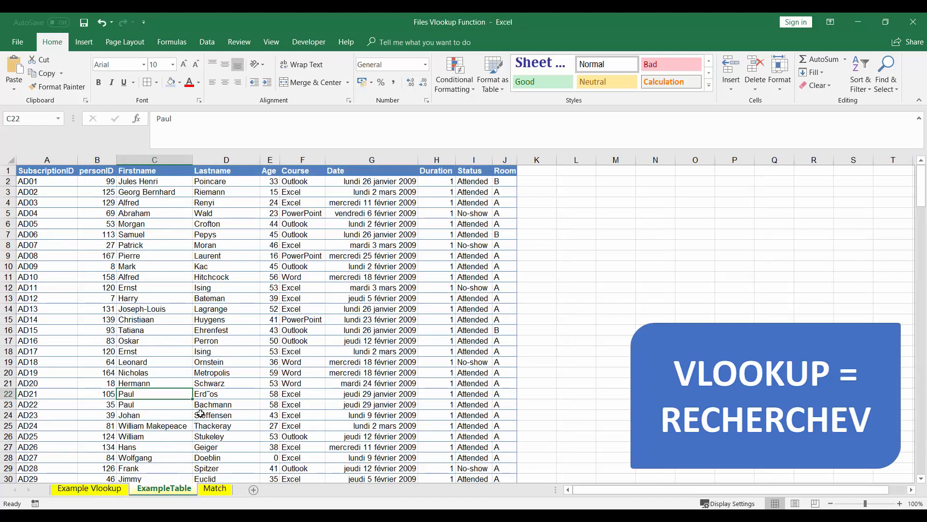
key("ctrl+a")
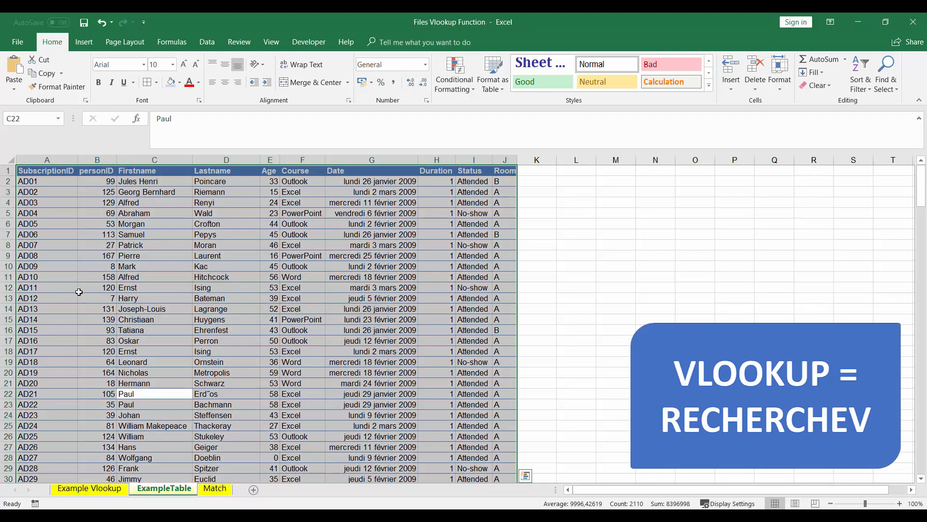
left_click(25, 115)
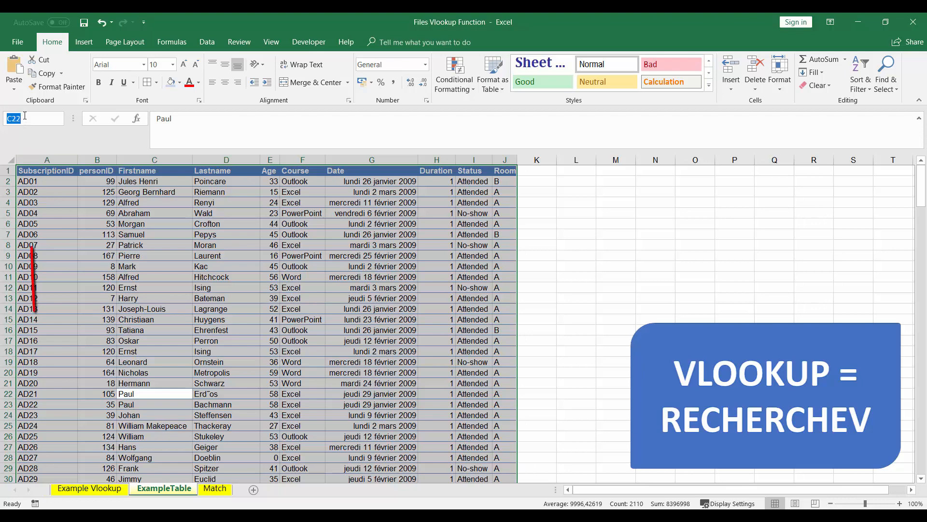
key("Caps_Lock")
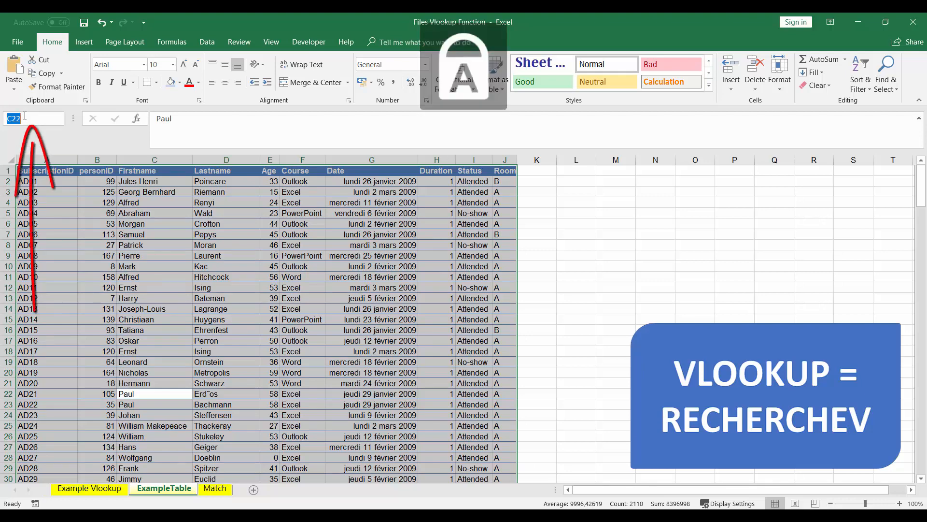
type("A")
key("Caps_Lock")
type("ttende")
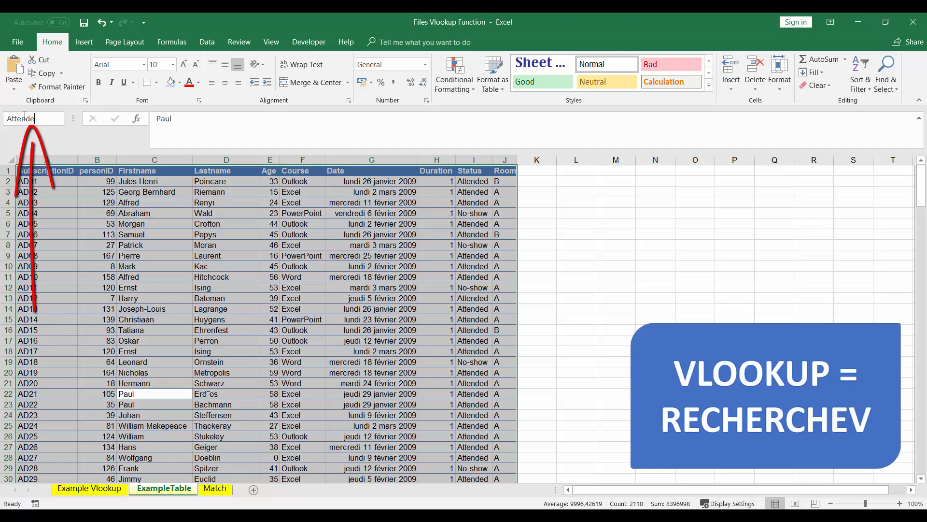
type("es")
key("Return")
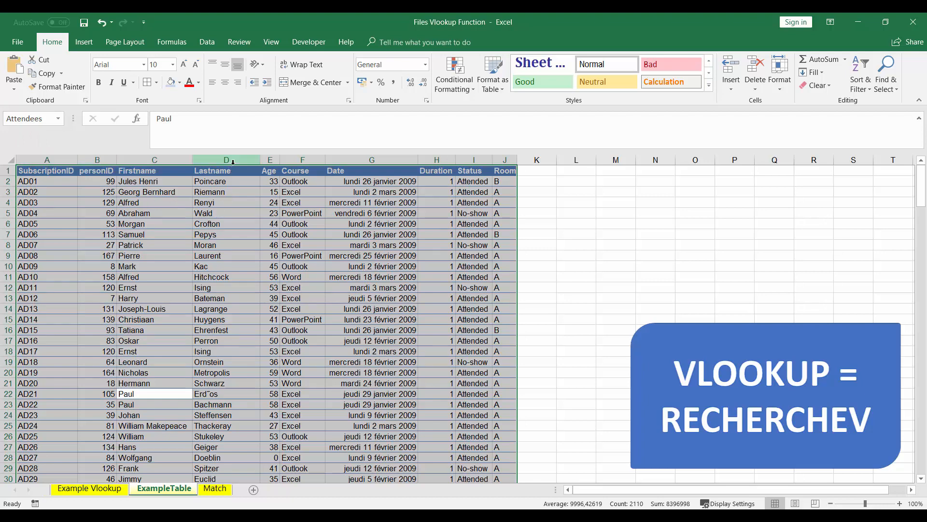
On the Example Vlookup sheet, begin a VLOOKUP formula in B2 with A2 as the lookup value
left_click(94, 489)
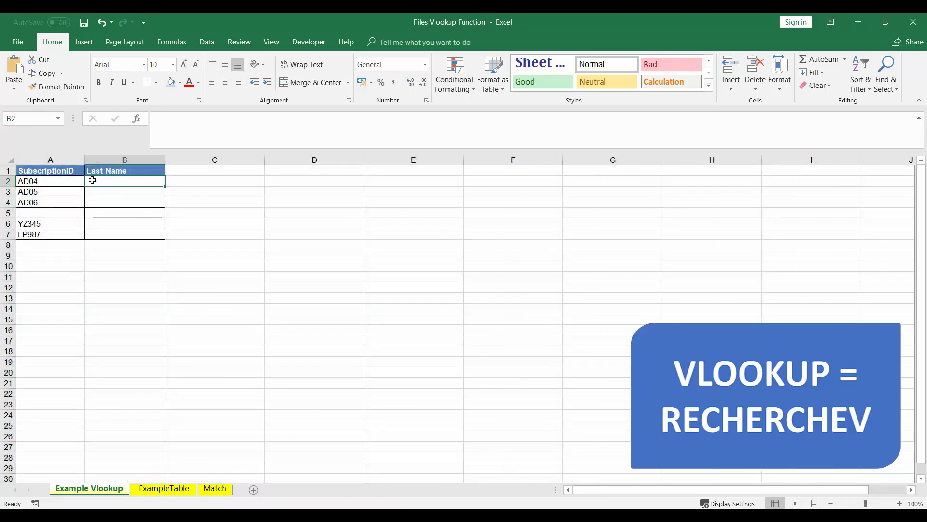
type("=vl")
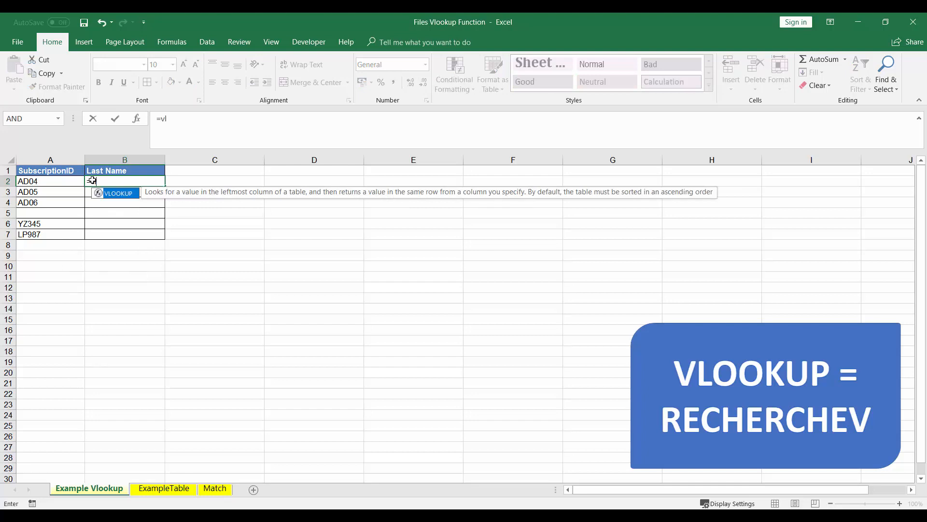
double_click(120, 194)
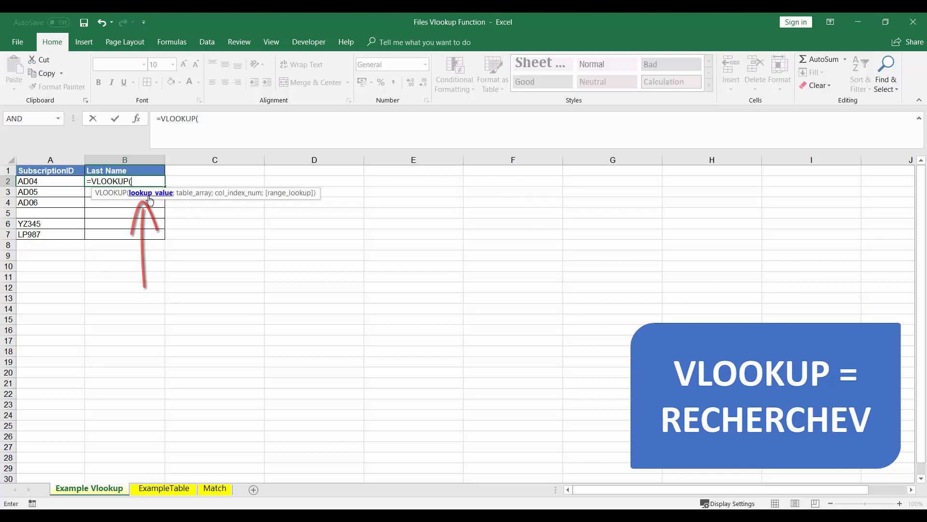
left_click(43, 182)
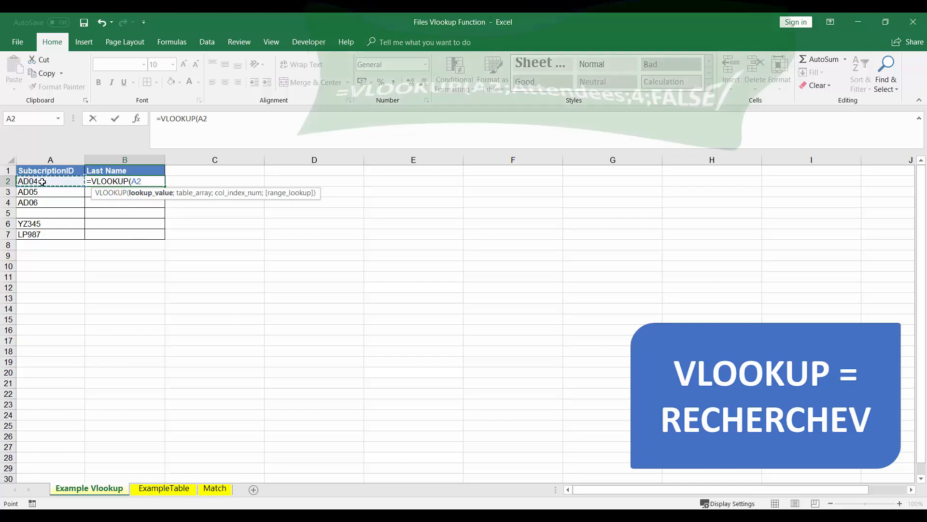
type(";A")
key("BackSpace")
key("BackSpace")
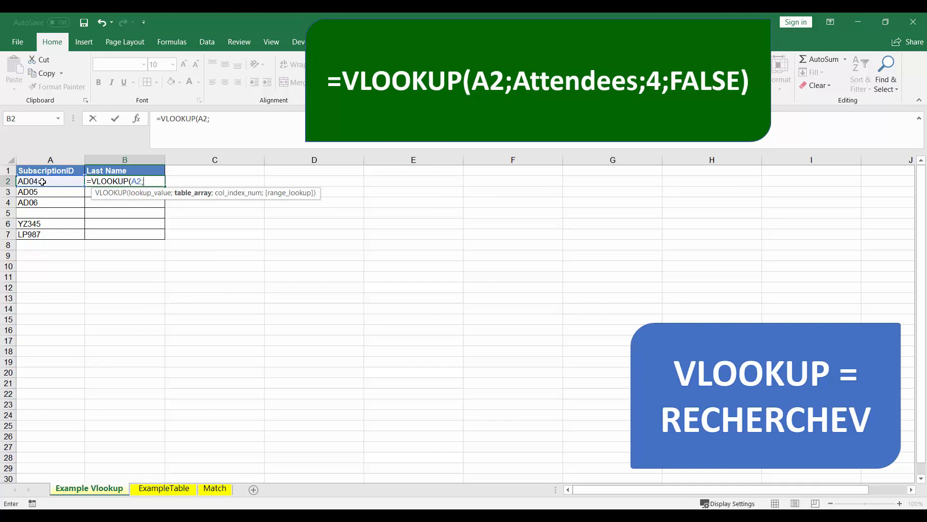
Complete the VLOOKUP formula in B2 with Attendees as the table array, column index 4 and exact match FALSE
type("at")
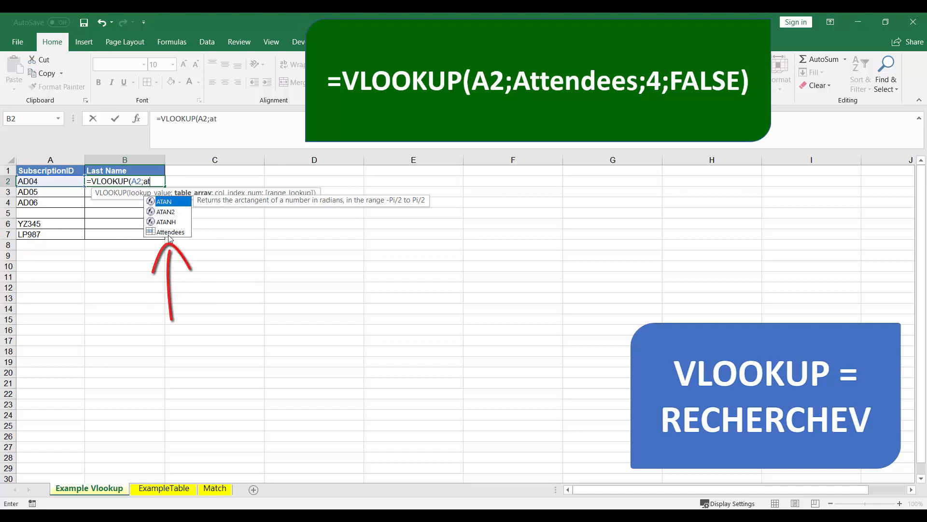
double_click(170, 231)
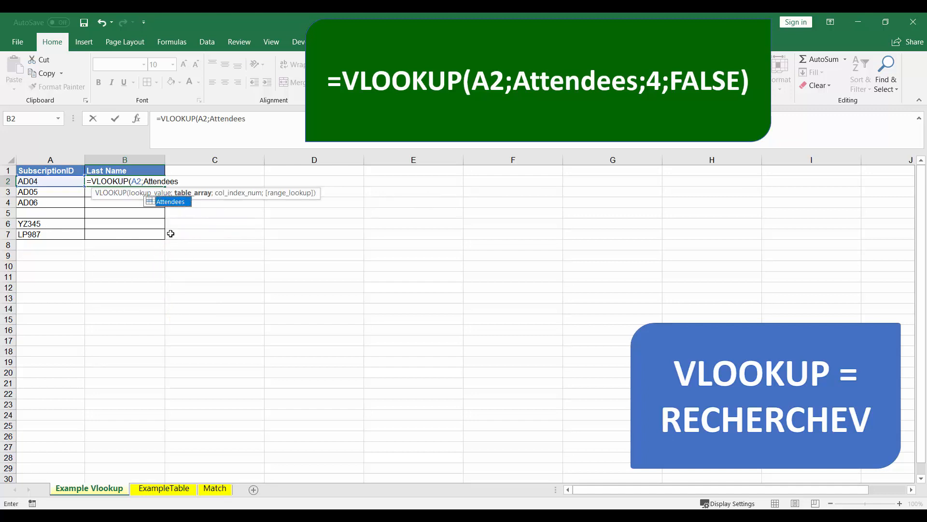
left_click(196, 178)
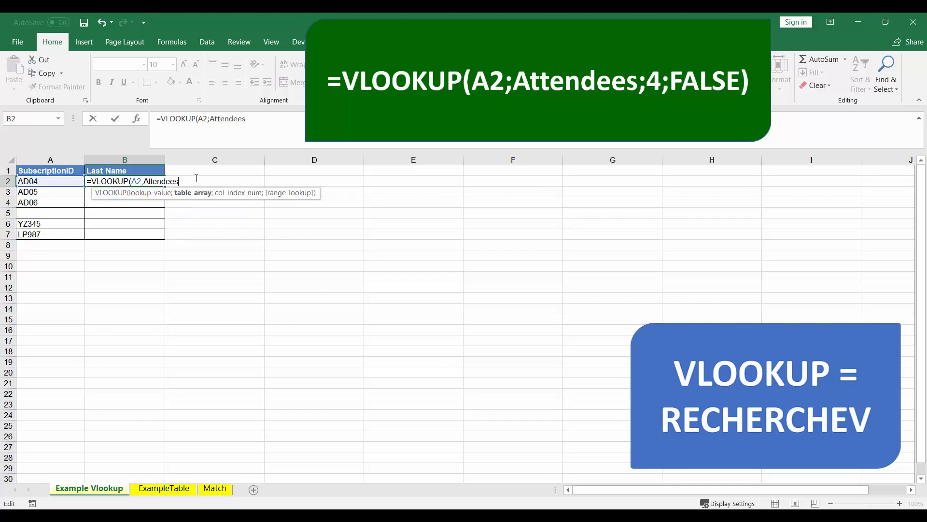
type(";")
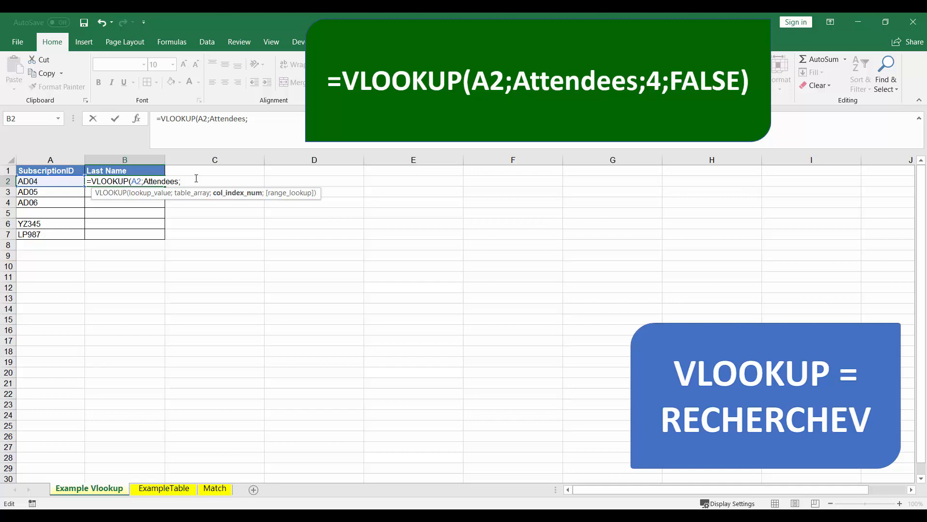
type("4;")
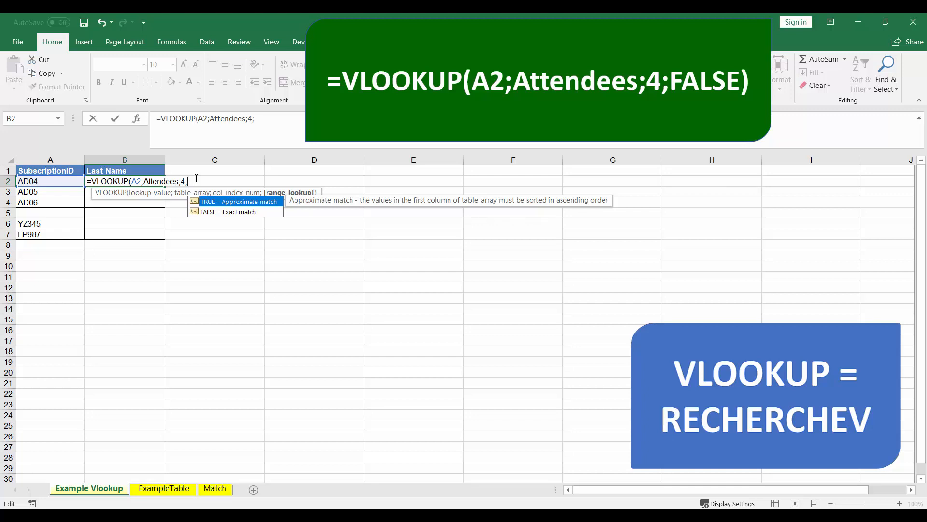
double_click(224, 212)
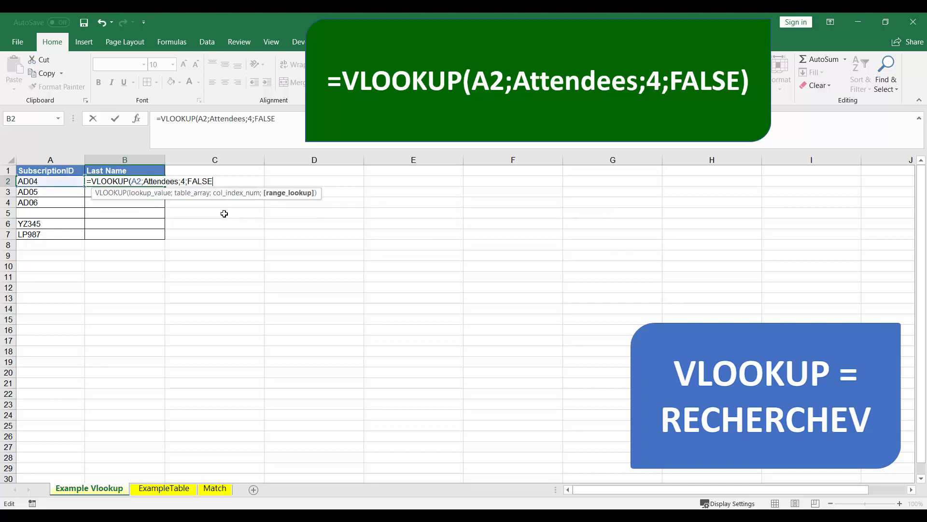
type(")")
key("Return")
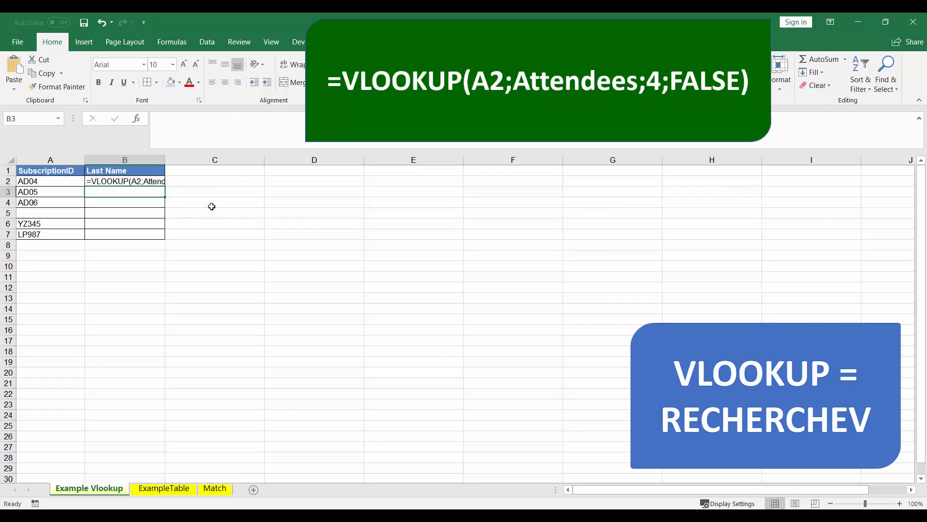
Fit column B's width to its contents and turn off Show Formulas so the sheet displays results
double_click(167, 162)
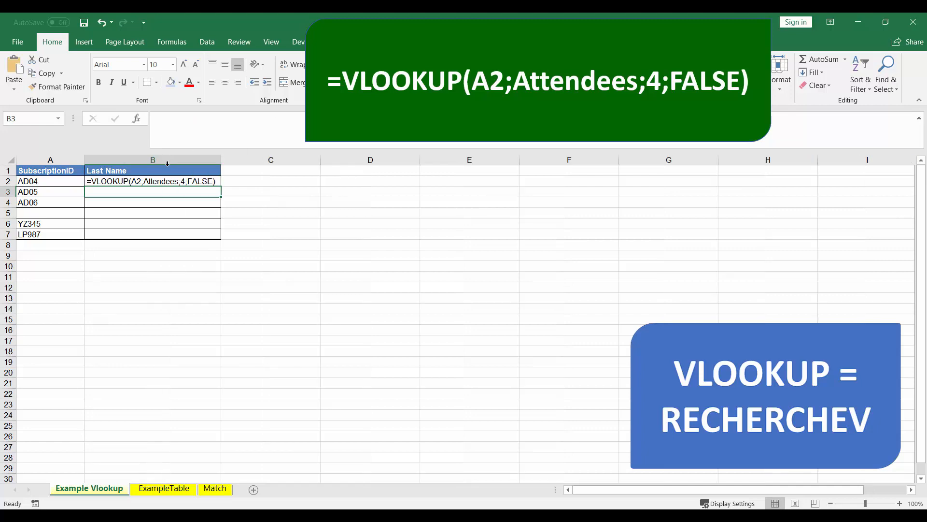
left_click(172, 41)
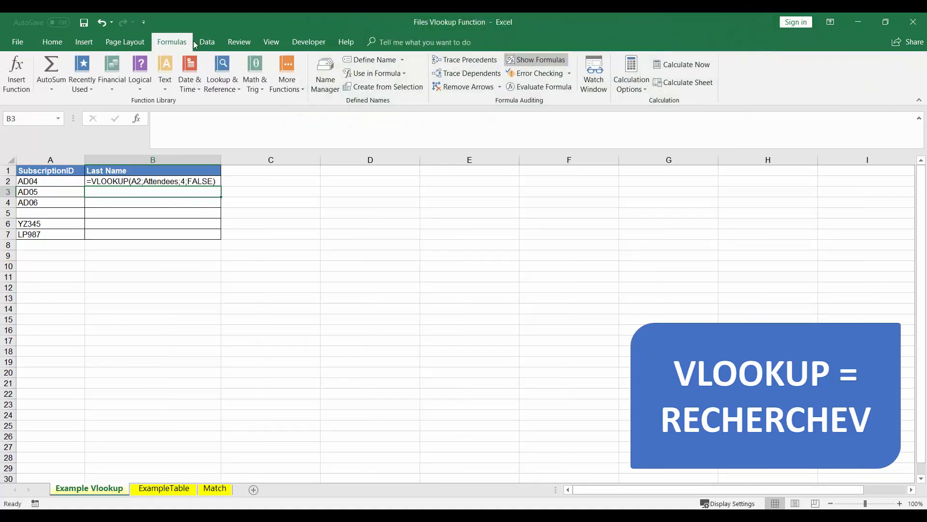
left_click(537, 62)
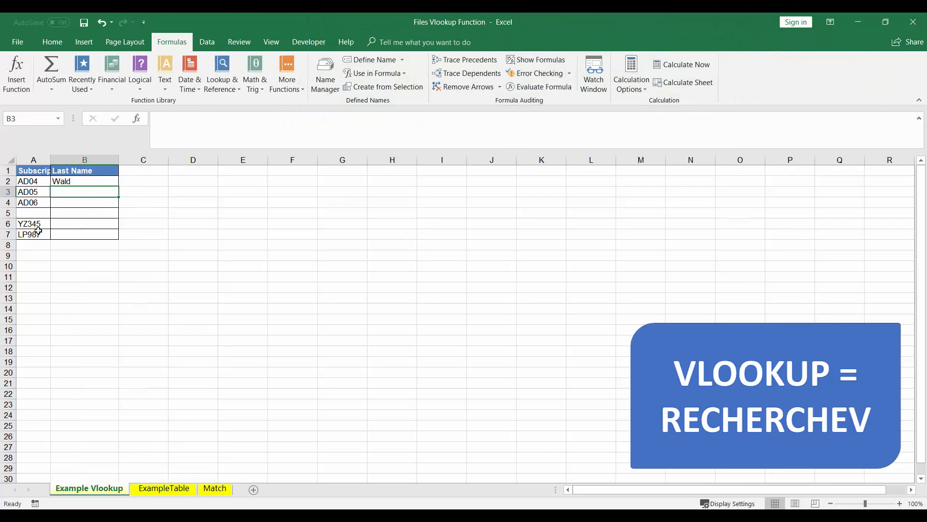
Fill the VLOOKUP formula from B2 down through B4
left_click(93, 180)
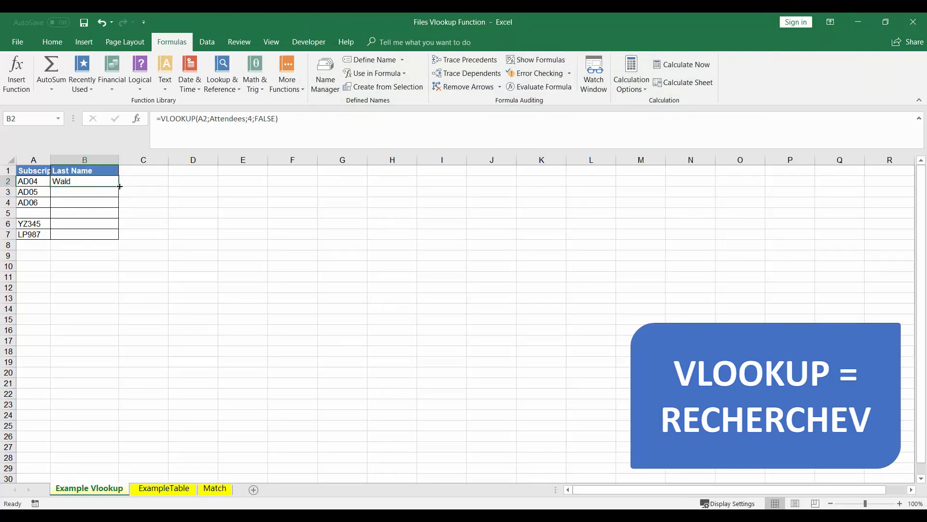
left_click_drag(119, 186, 119, 206)
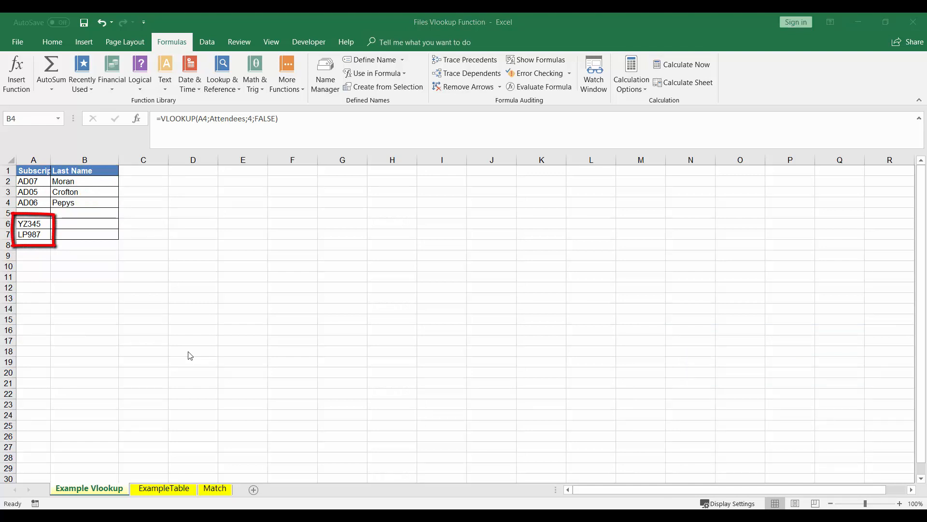
Try filling the VLOOKUP formula from B4 down through B7, and clear cells B5:B7 again
left_click(104, 203)
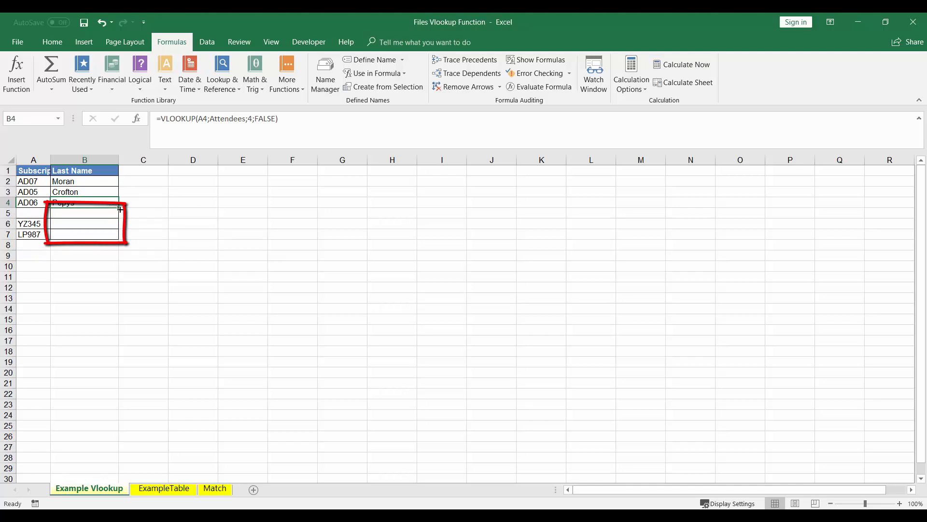
left_click_drag(118, 208, 120, 235)
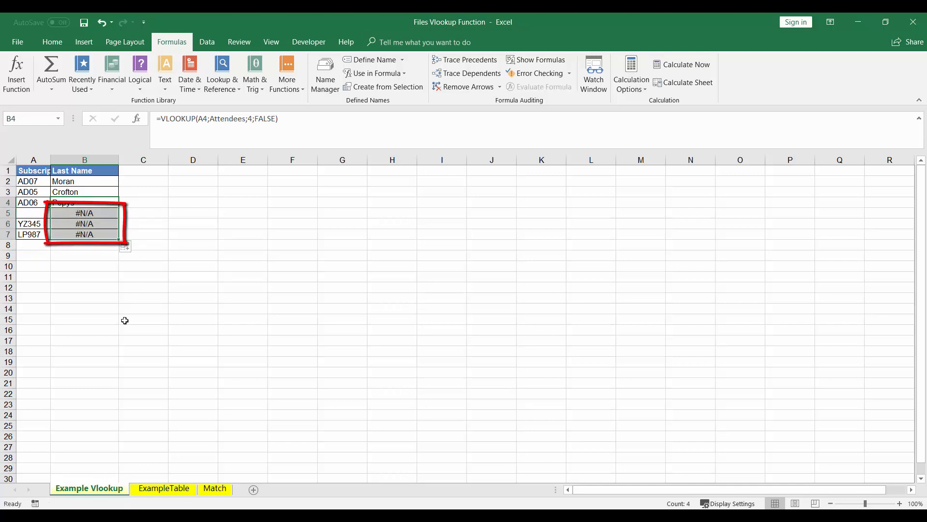
left_click(83, 234)
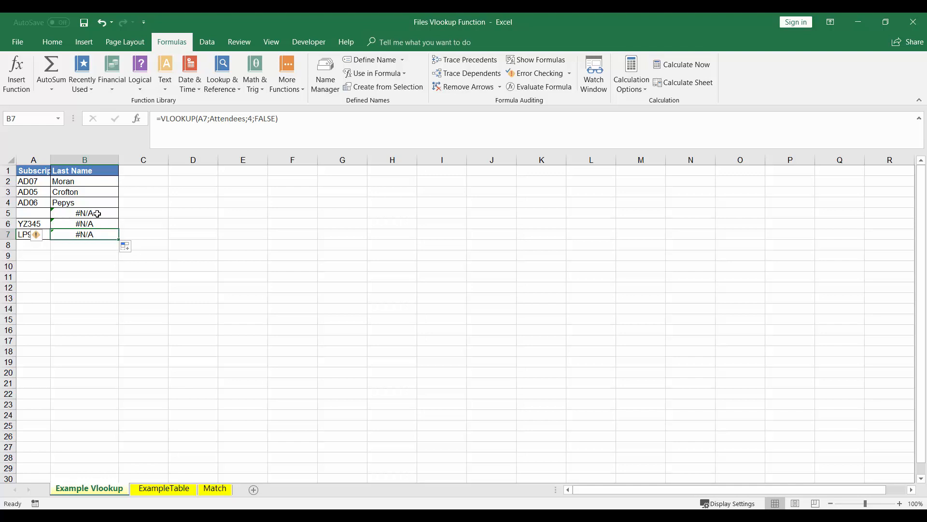
left_click_drag(97, 213, 96, 234)
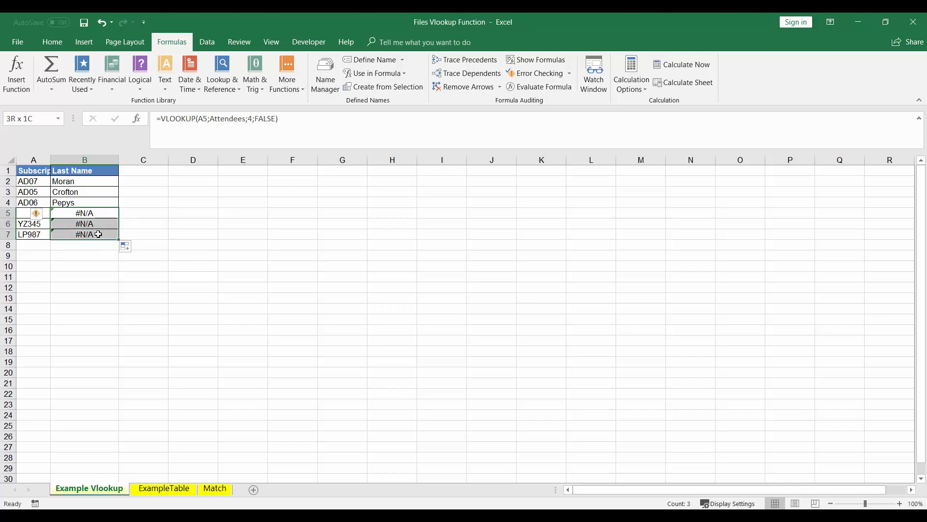
key("Delete")
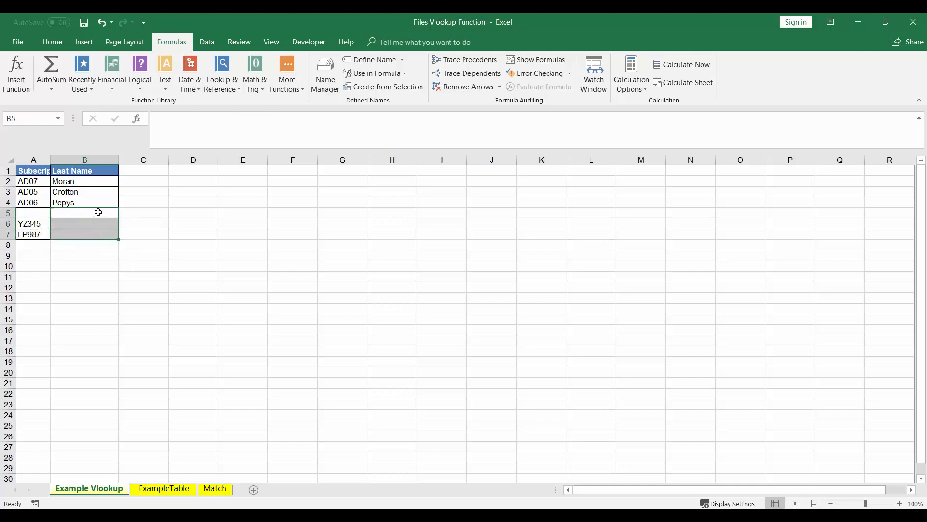
Start an IFERROR formula in B6 with a nested VLOOKUP that uses A6 as the lookup value
left_click(97, 223)
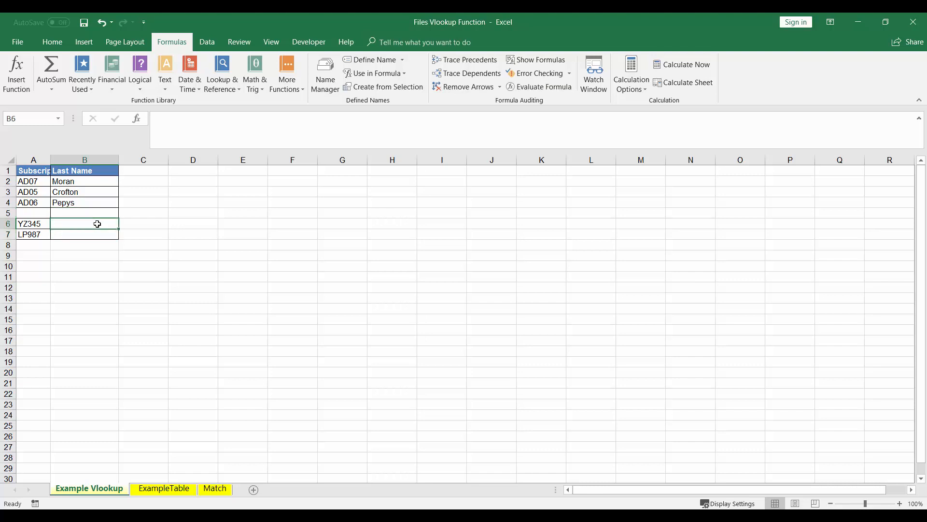
type("=if")
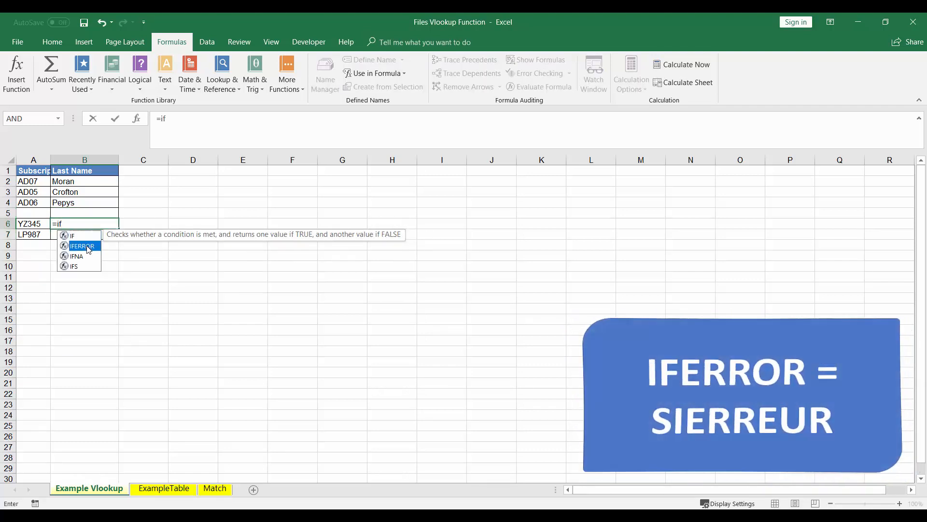
double_click(87, 246)
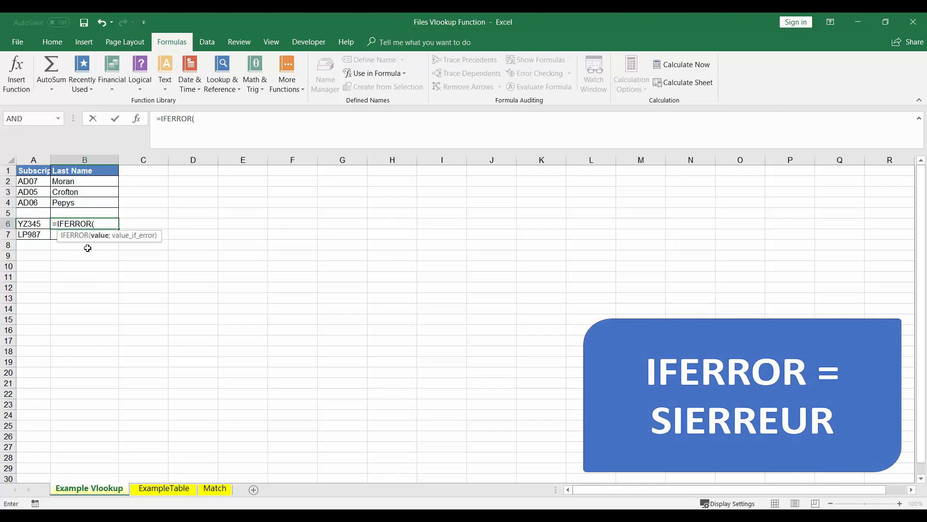
type("vlo")
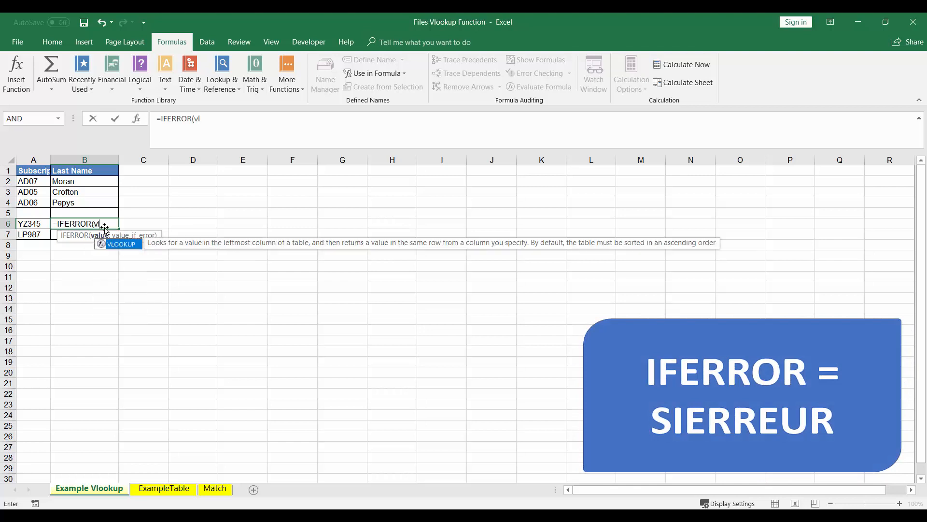
double_click(125, 245)
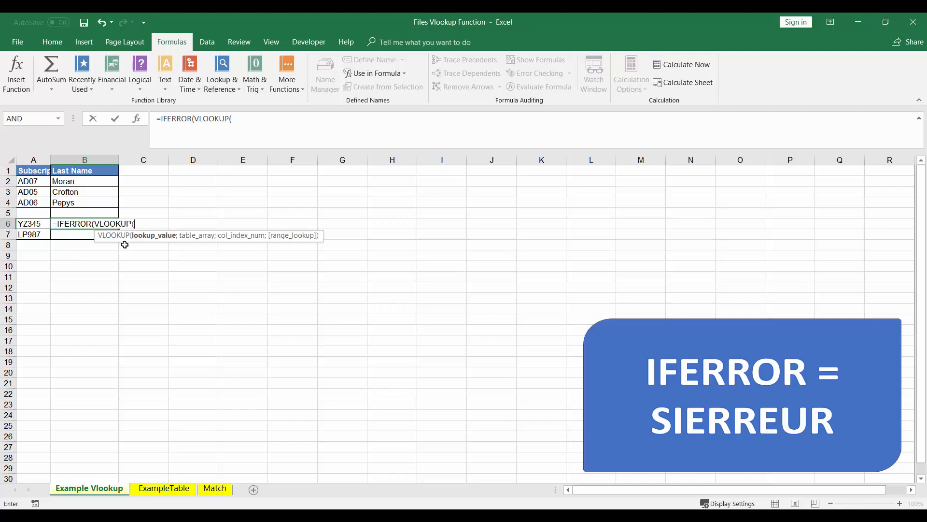
left_click(31, 223)
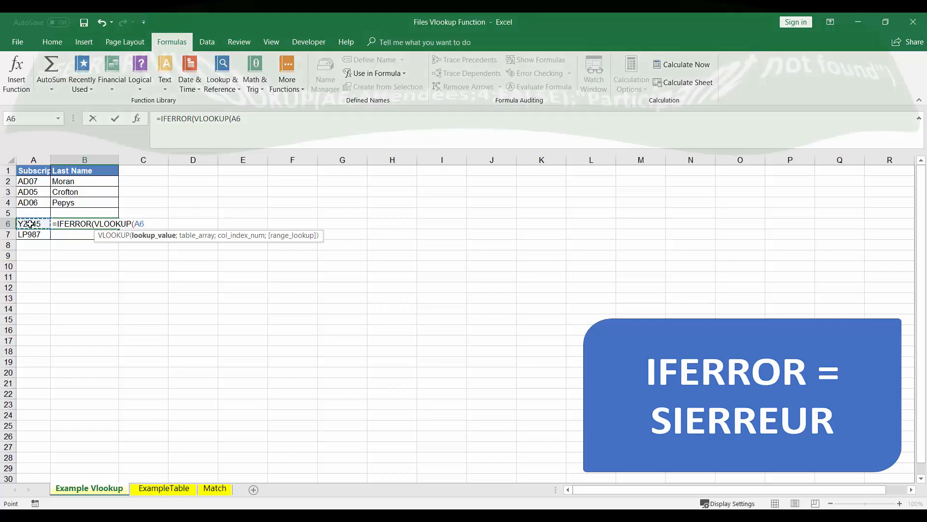
key("F8")
key("BackSpace")
key("BackSpace")
key("BackSpace")
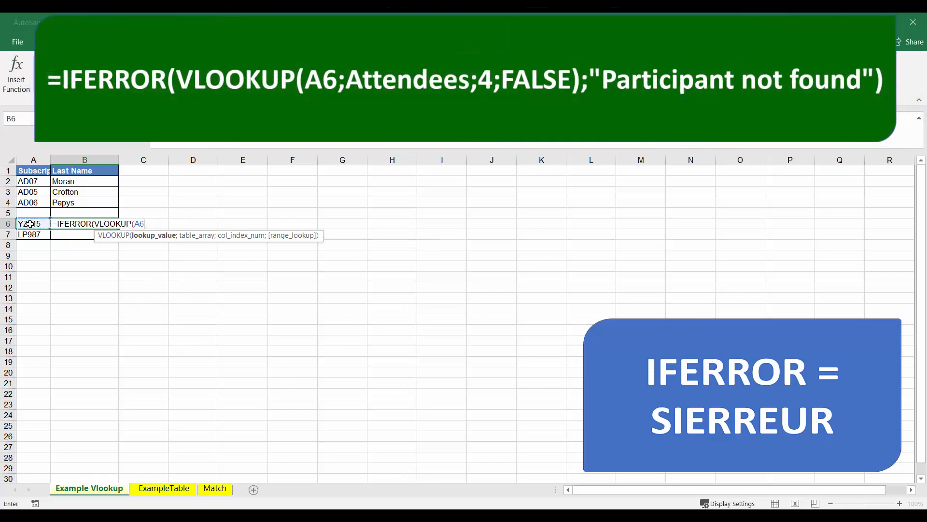
Complete the nested VLOOKUP in B6 with Attendees as the table array, column index 4 and exact match FALSE
type(";atte")
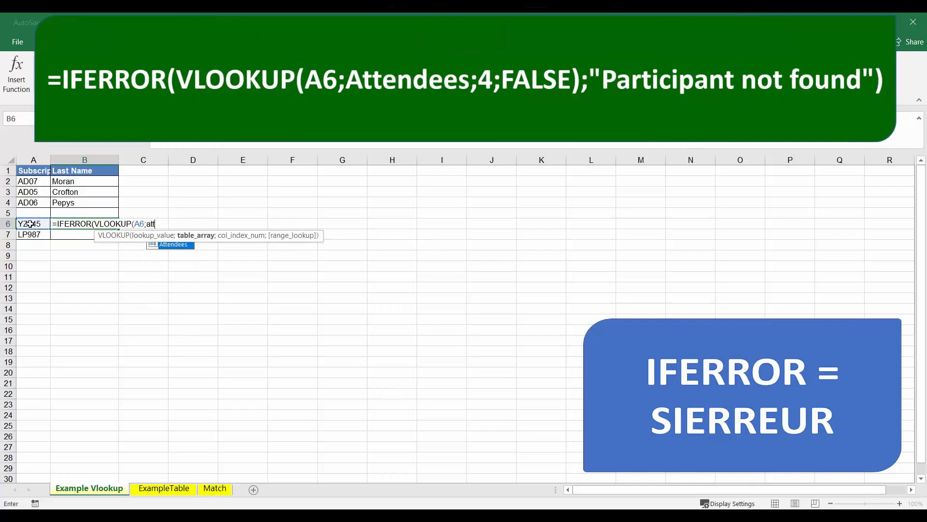
double_click(185, 249)
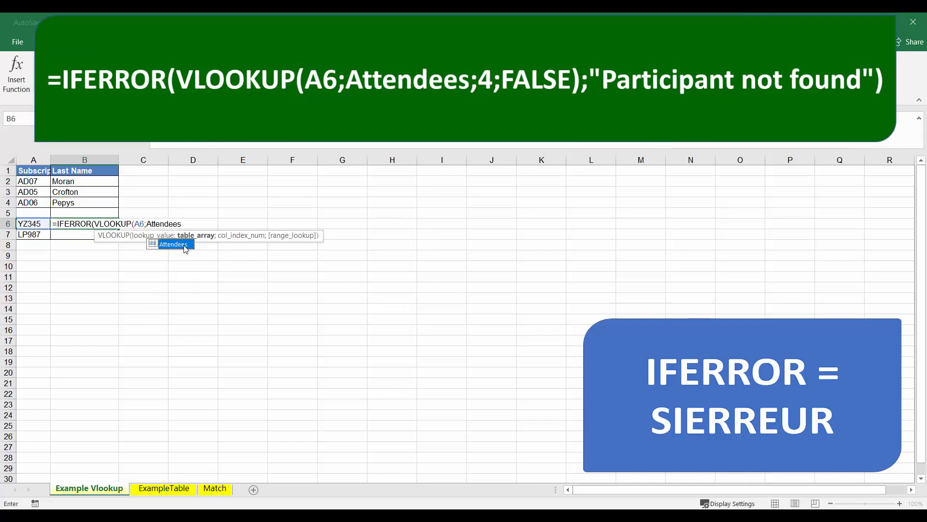
left_click(204, 224)
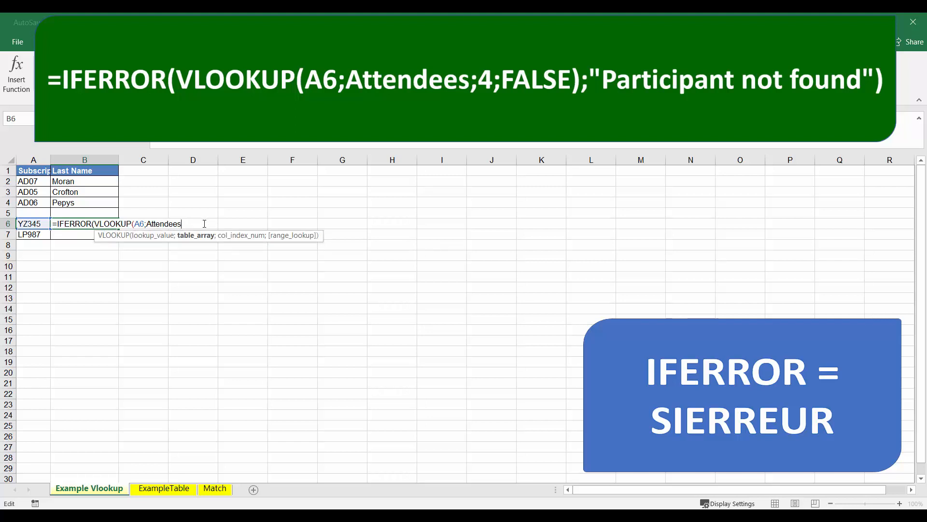
type(";")
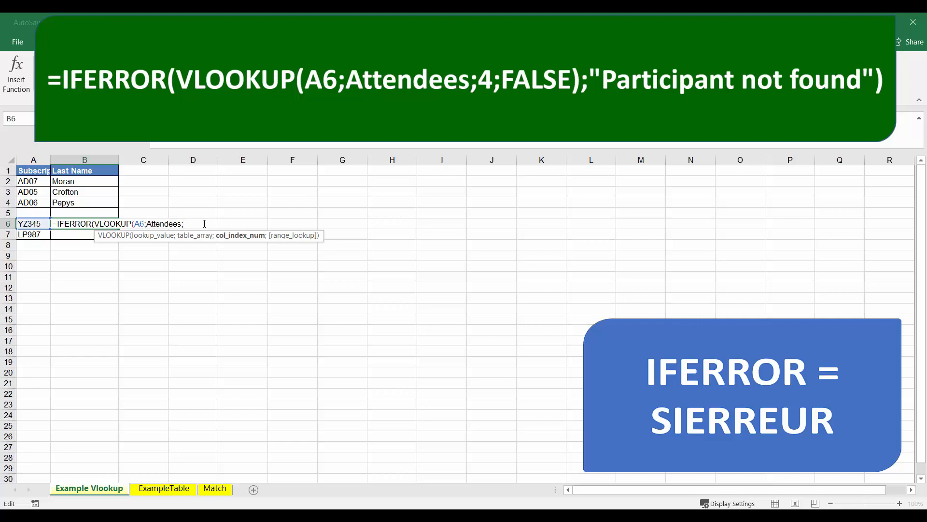
type("4")
type(";")
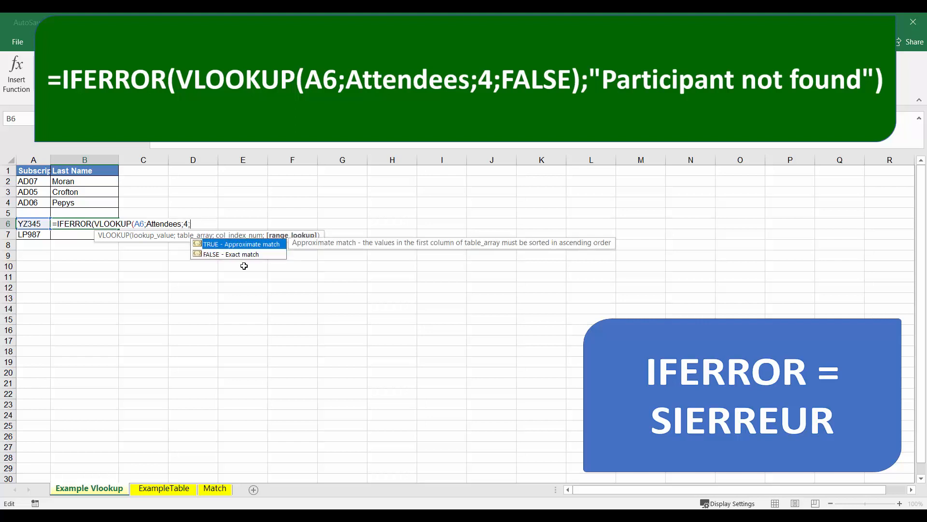
double_click(232, 255)
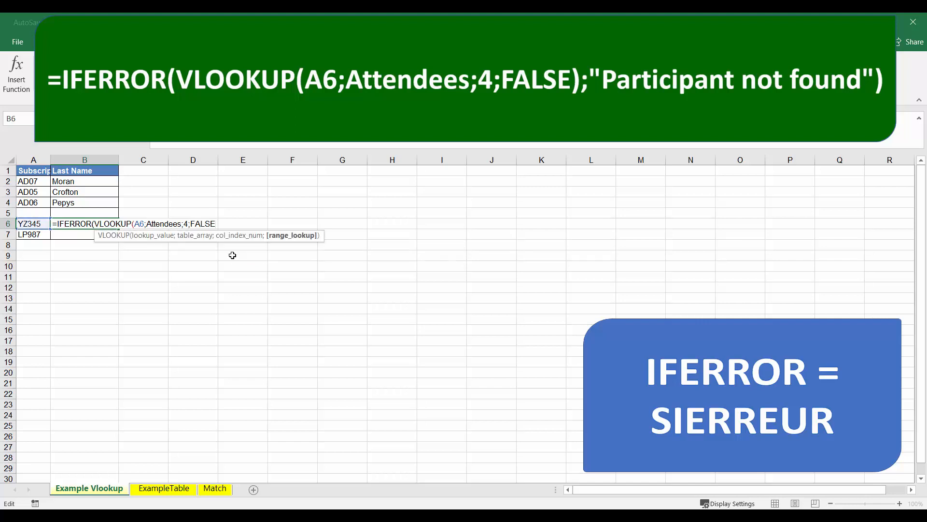
type(")")
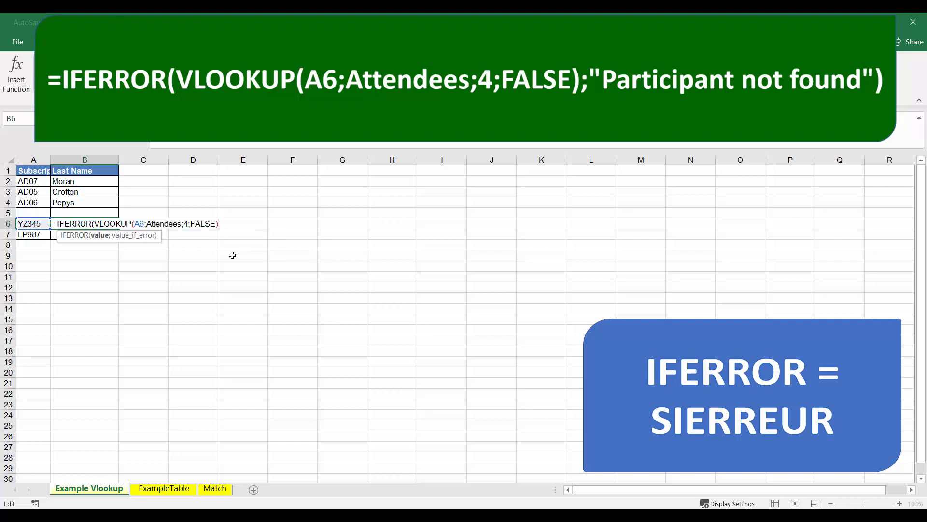
Add "Participant not found" as the value_if_error argument and enter the IFERROR formula in B6
type(";\"Participant n")
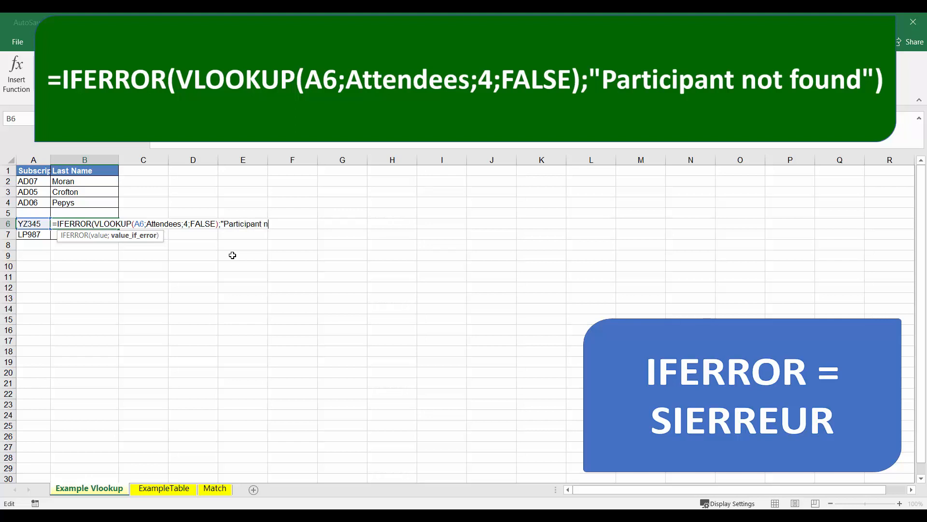
type("ot found\"")
type(")")
key("Return")
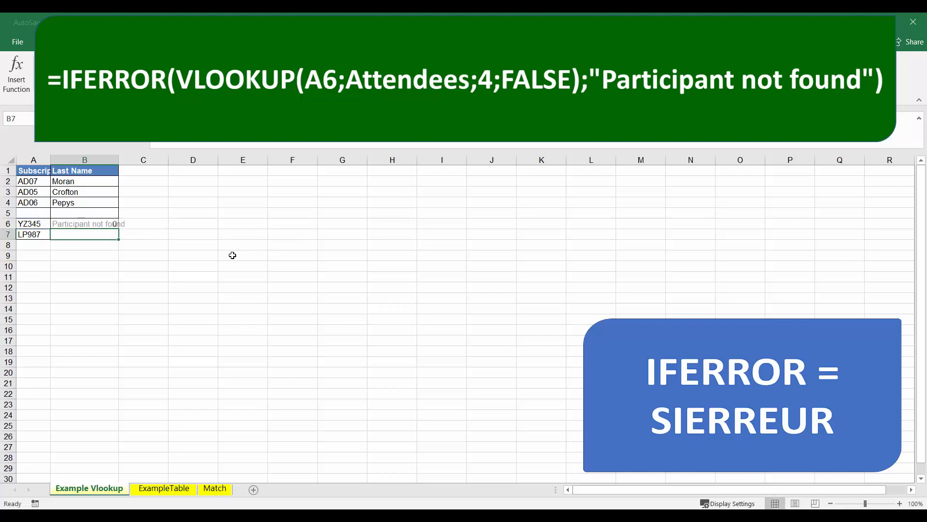
Fit column B's width to its contents and fill the IFERROR formula from B6 down to B7 and up to B2
double_click(119, 159)
left_click(119, 223)
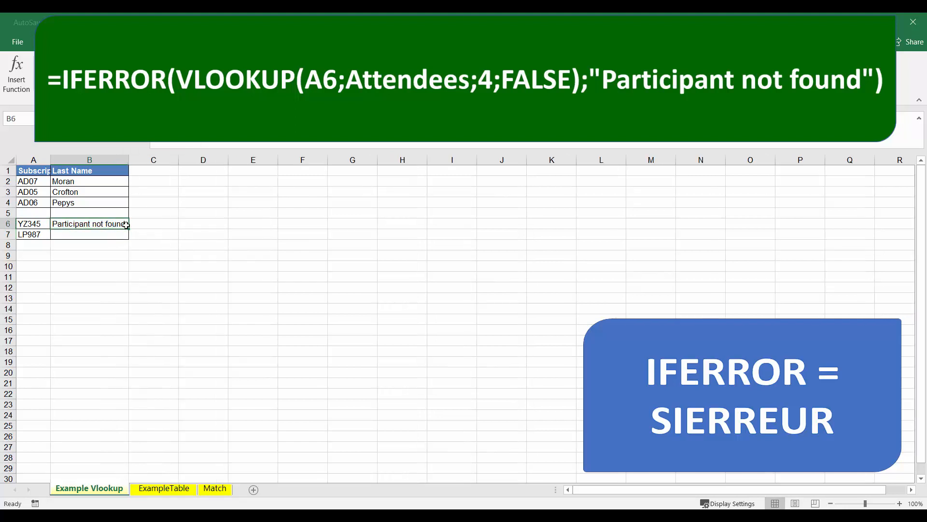
left_click_drag(129, 228, 130, 239)
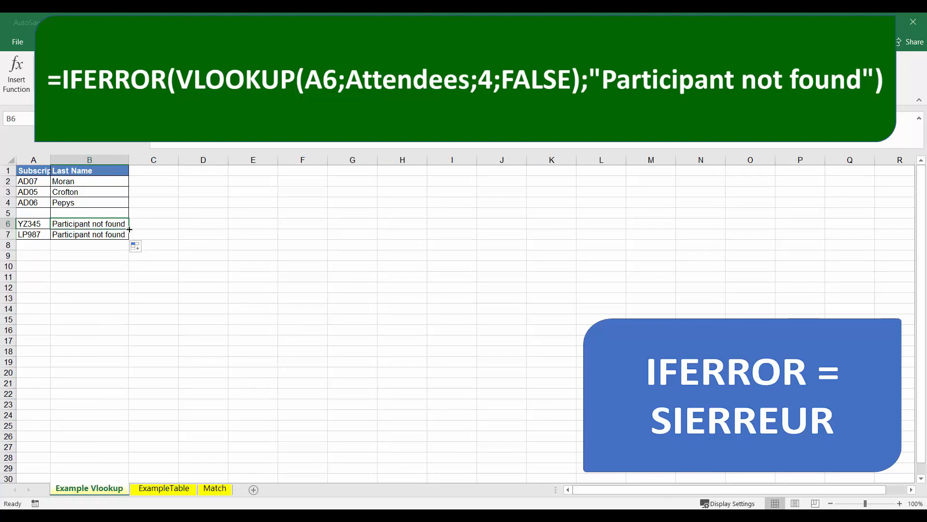
left_click_drag(130, 229, 129, 179)
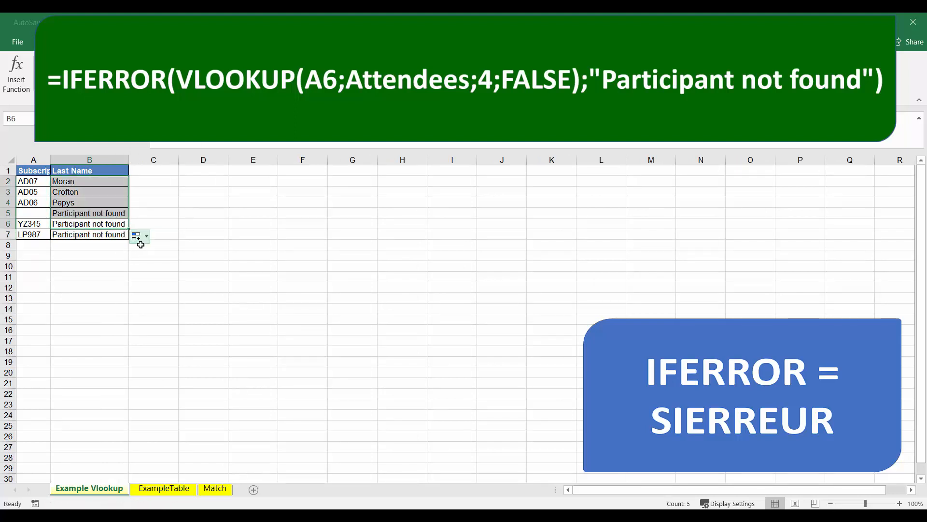
Open the formula in B7 in the cell to examine its IFERROR and VLOOKUP arguments
left_click(90, 236)
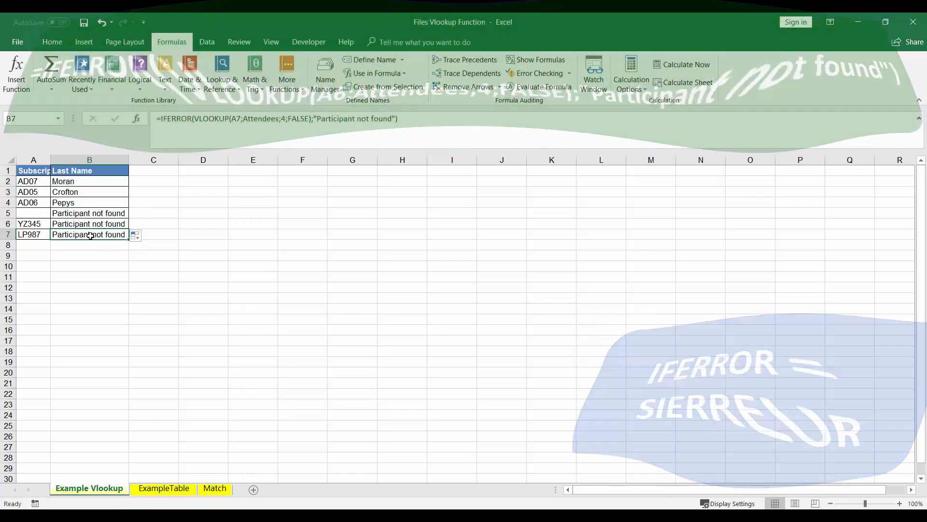
key("F2")
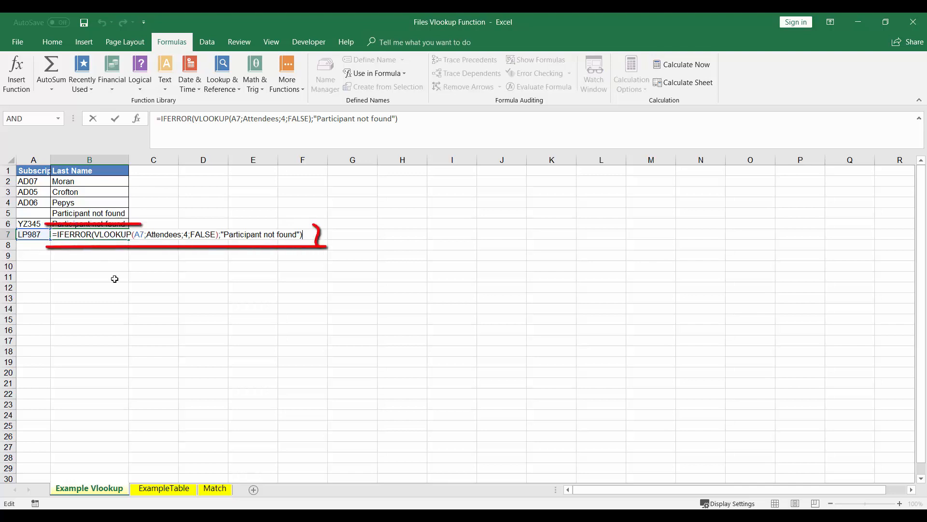